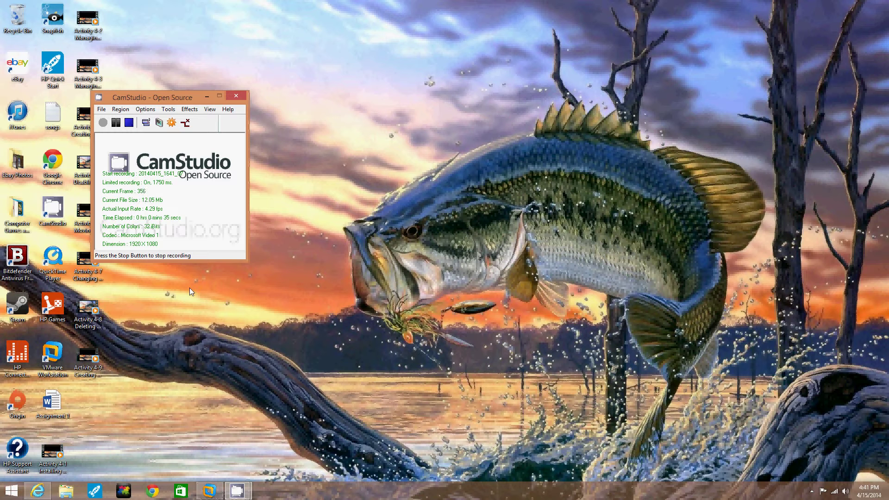
Bring the Windows Server VM forward, close Initial Configuration Tasks, and open the Start menu
{"action": "left_click", "coordinate": [209, 491]}
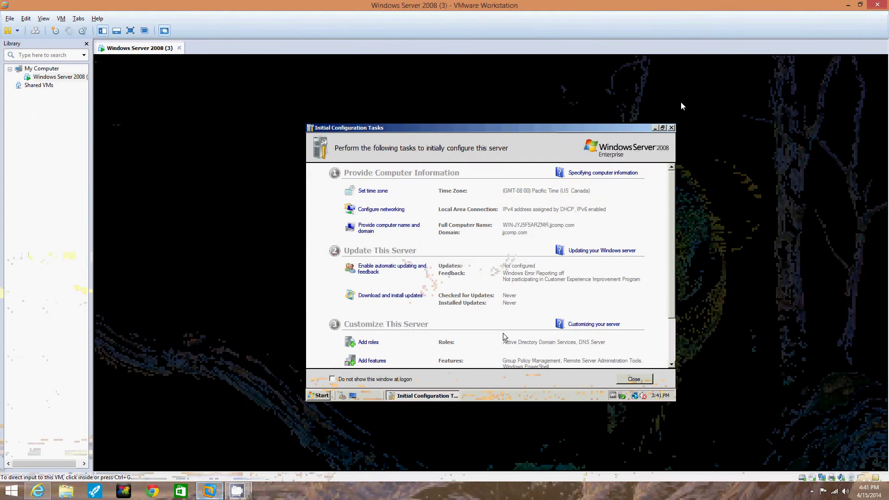
{"action": "left_click", "coordinate": [671, 128]}
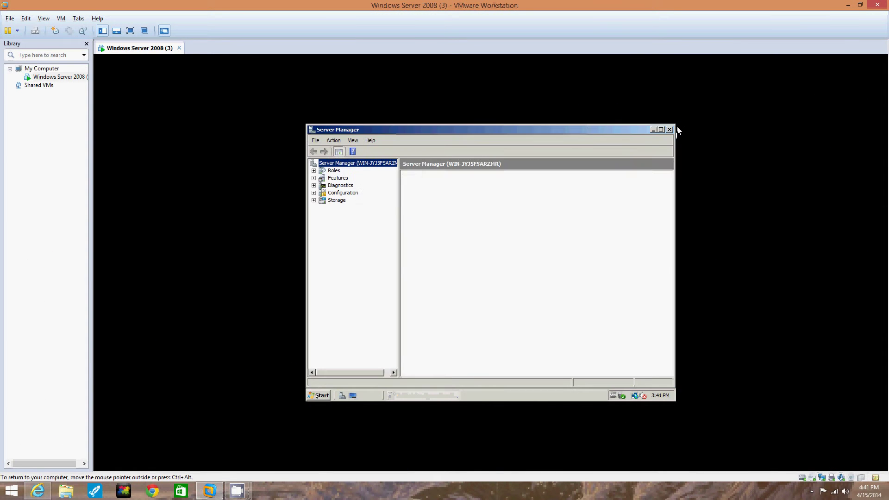
{"action": "key", "text": "super"}
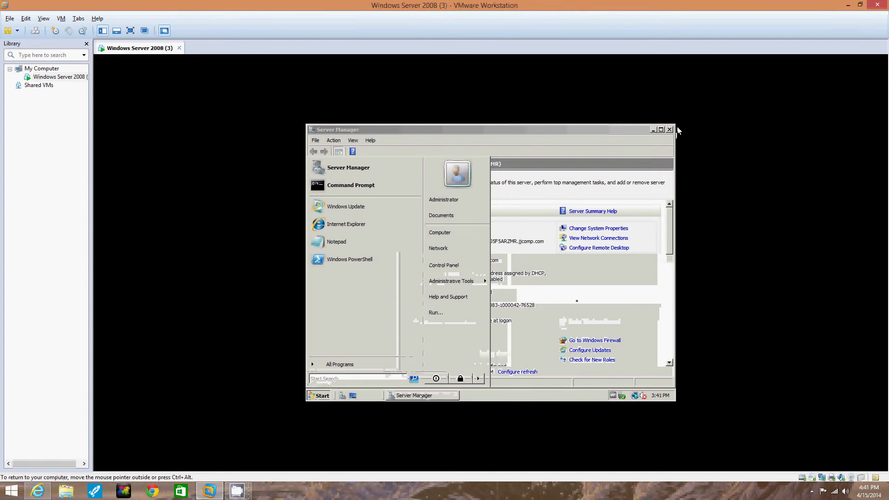
{"action": "mouse_move", "coordinate": [447, 284]}
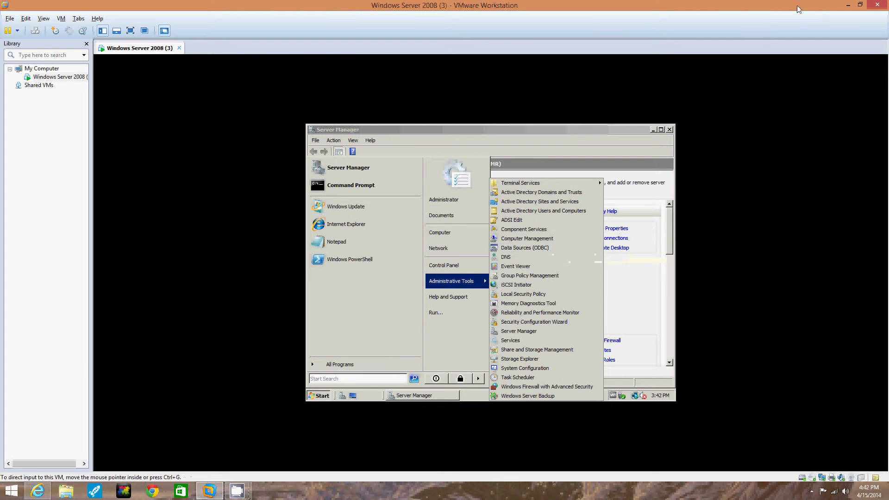
Pause the screen recording, close Server Manager, and reach Administrative Tools in the Start menu
{"action": "left_click", "coordinate": [847, 4]}
{"action": "left_click", "coordinate": [117, 122]}
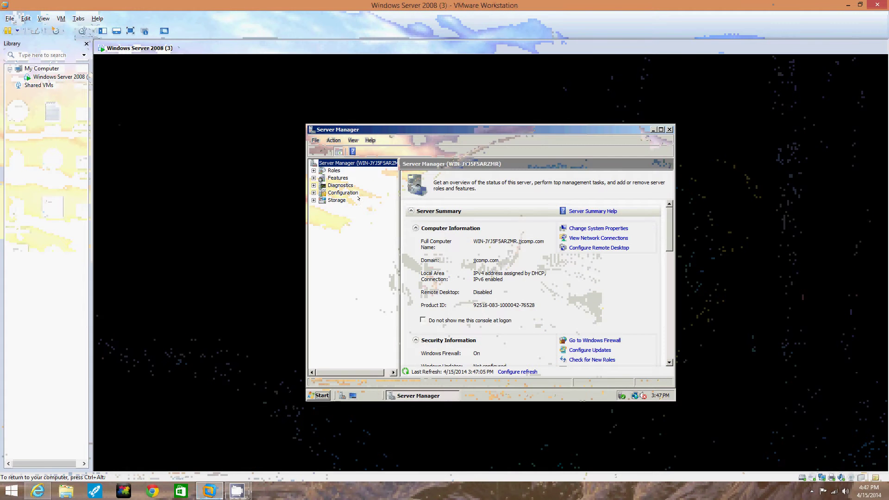
{"action": "left_click", "coordinate": [669, 129]}
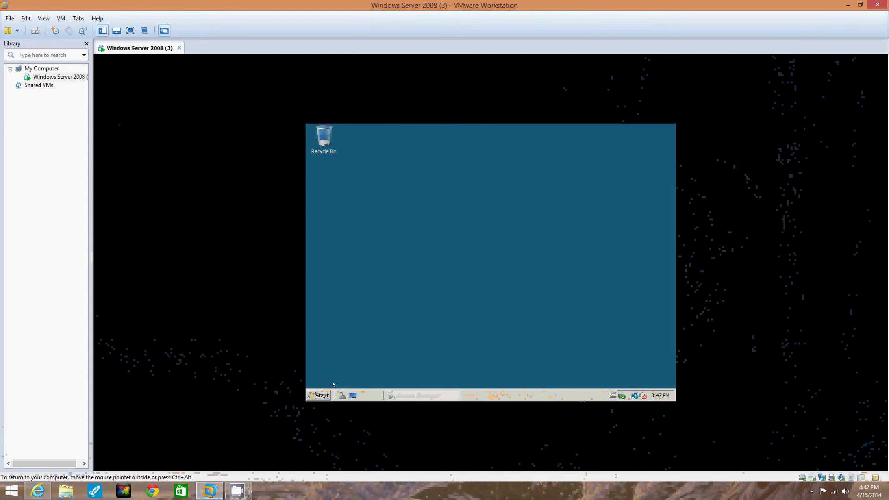
{"action": "left_click", "coordinate": [318, 395]}
{"action": "mouse_move", "coordinate": [449, 281]}
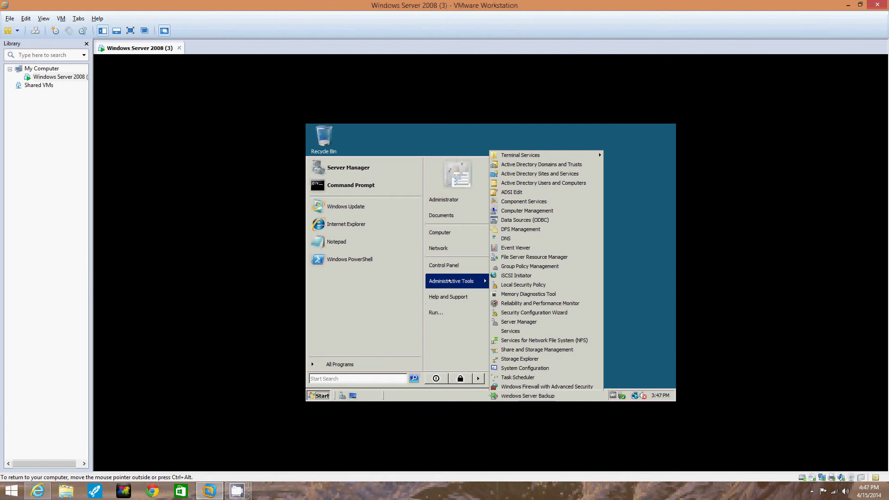
Launch DFS Management and choose New Namespace from the DFS Management root's context menu
{"action": "left_click", "coordinate": [531, 229]}
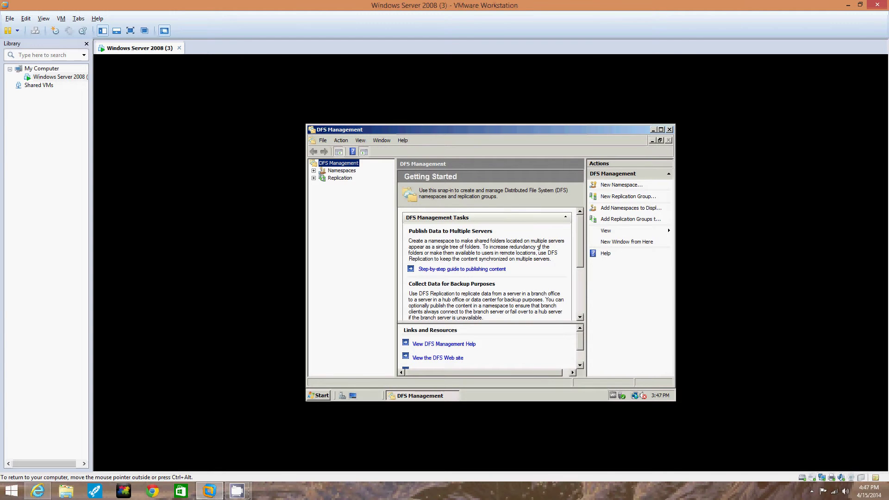
{"action": "left_click", "coordinate": [336, 140]}
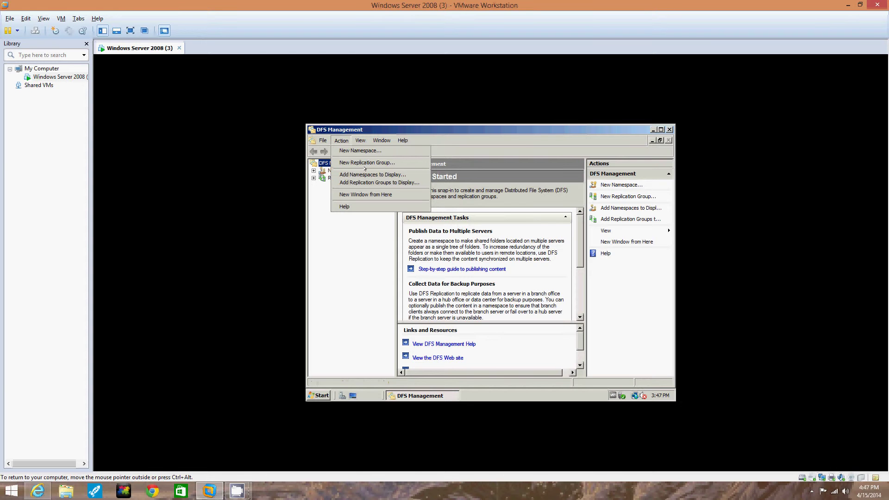
{"action": "left_click", "coordinate": [338, 195]}
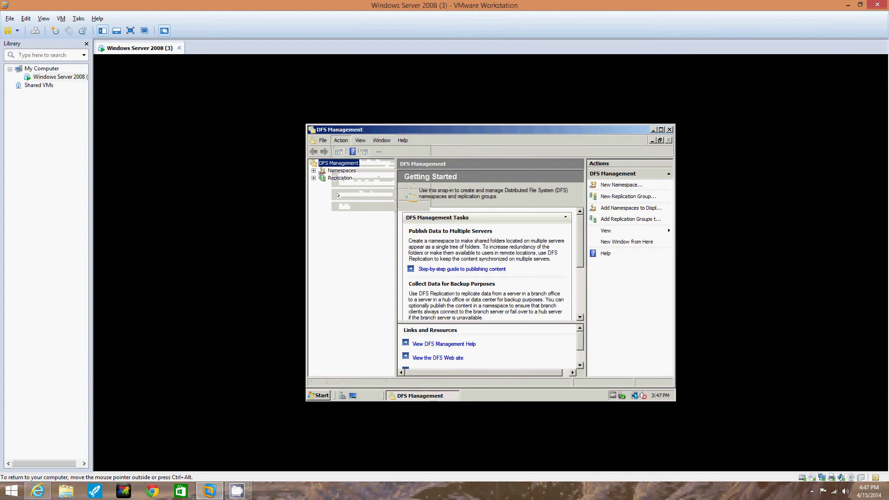
{"action": "right_click", "coordinate": [338, 164]}
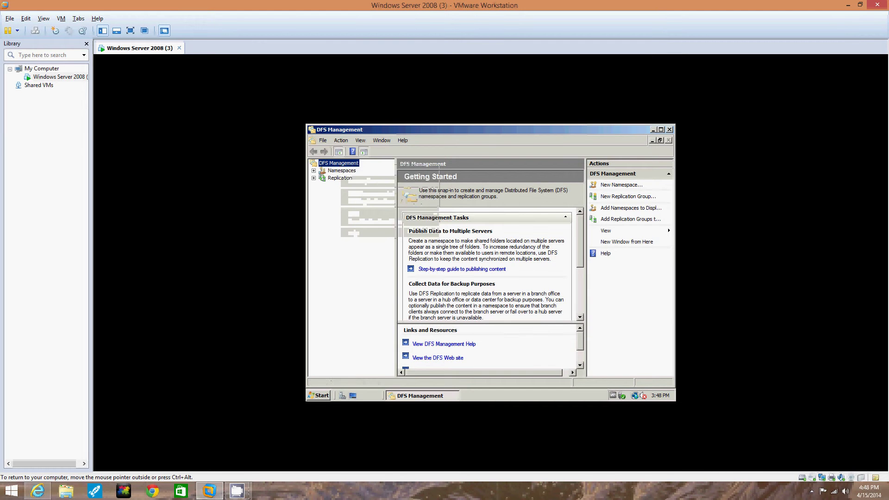
{"action": "left_click", "coordinate": [355, 170]}
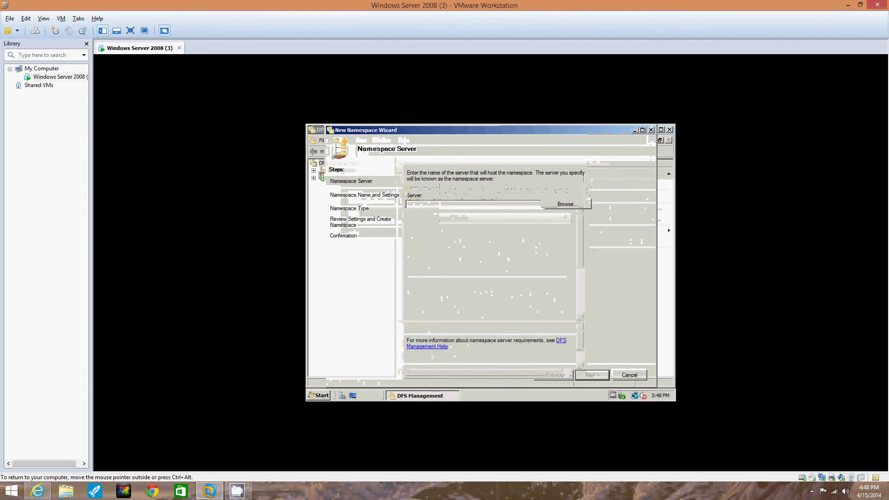
Replace 'Server 2008' in the Server field, beginning the computer name WIN-JYJ5F
{"action": "type", "text": "S"}
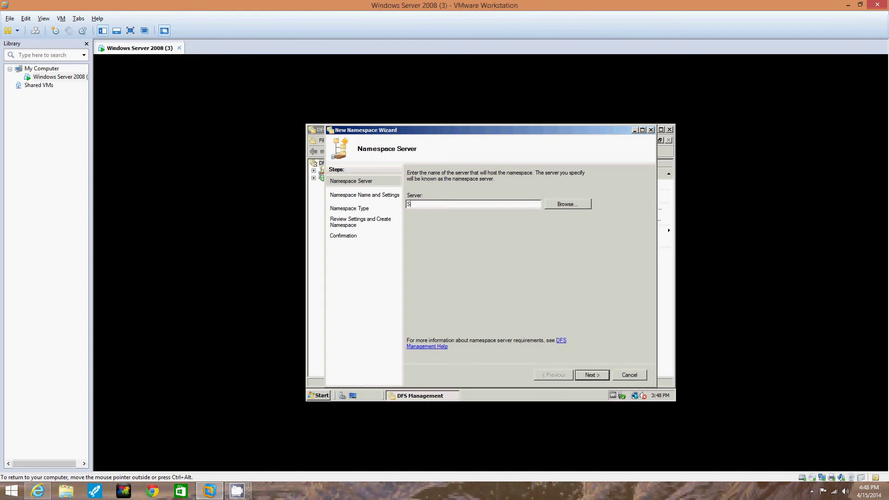
{"action": "type", "text": "erver 2008"}
{"action": "key", "text": "BackSpace"}
{"action": "key", "text": "BackSpace"}
{"action": "key", "text": "BackSpace"}
{"action": "key", "text": "BackSpace"}
{"action": "key", "text": "BackSpace"}
{"action": "key", "text": "BackSpace"}
{"action": "key", "text": "BackSpace"}
{"action": "key", "text": "BackSpace"}
{"action": "key", "text": "BackSpace"}
{"action": "key", "text": "BackSpace"}
{"action": "key", "text": "BackSpace"}
{"action": "left_click", "coordinate": [847, 6]}
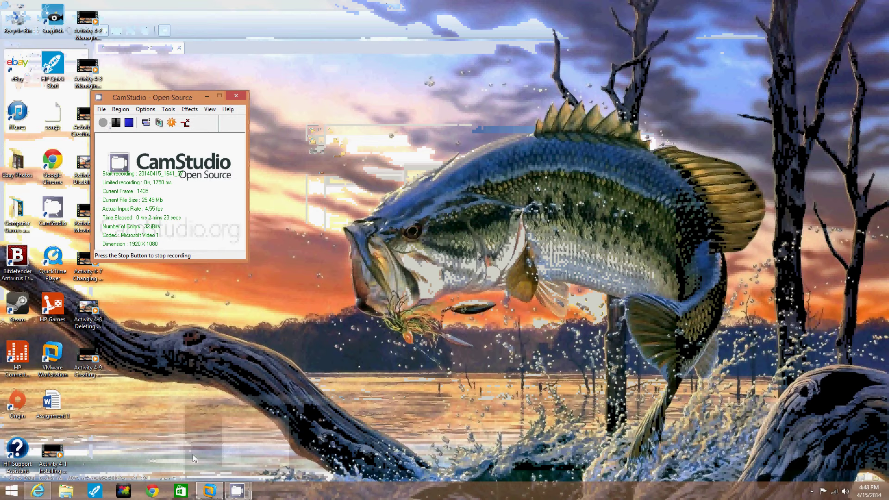
{"action": "left_click", "coordinate": [209, 491]}
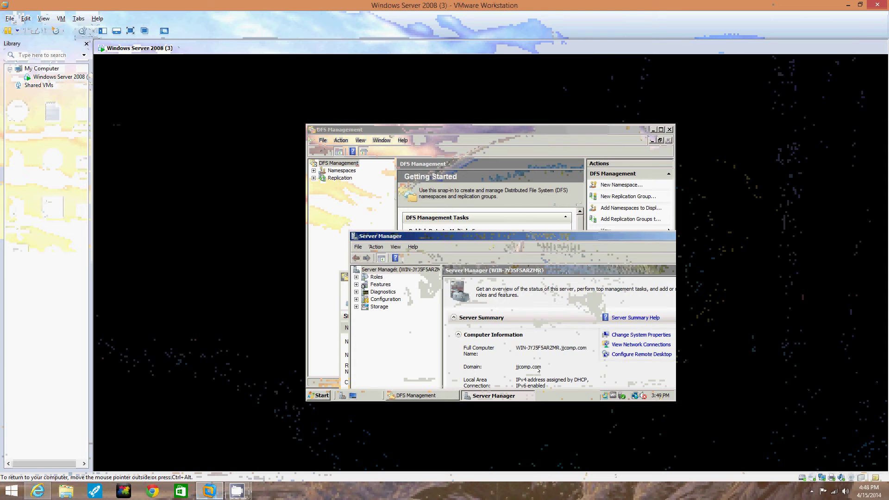
{"action": "left_click", "coordinate": [428, 396]}
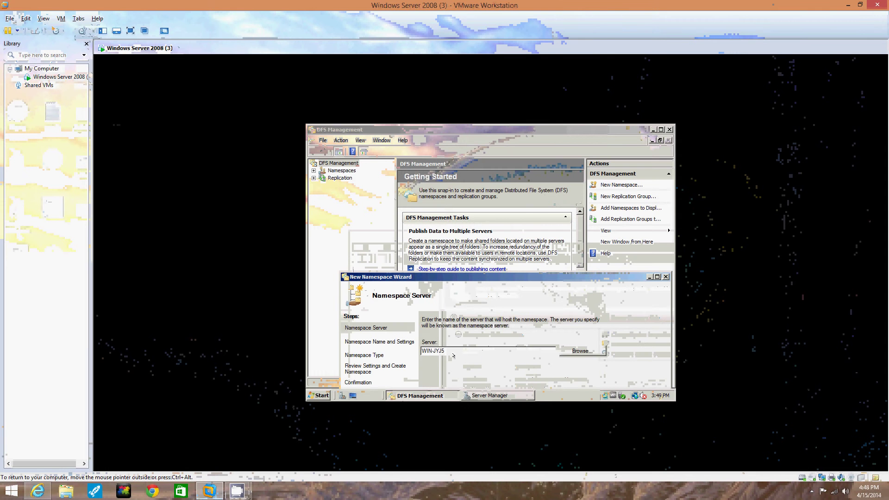
{"action": "left_click", "coordinate": [481, 395]}
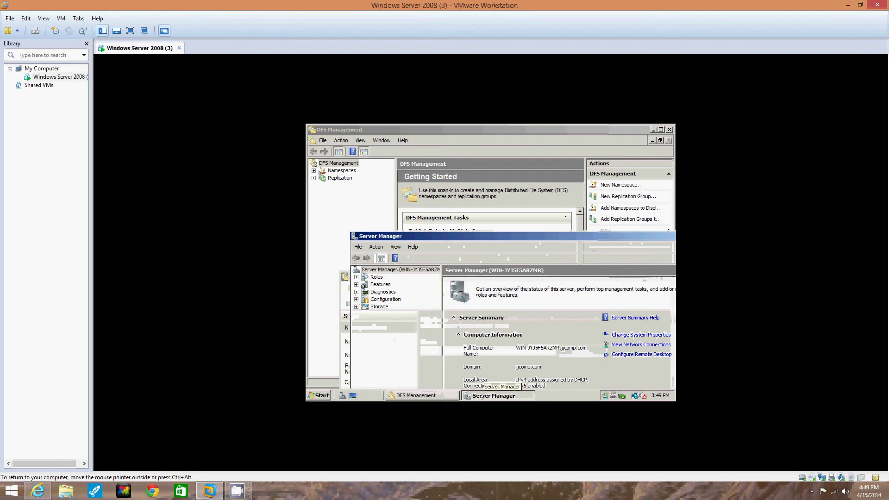
{"action": "left_click", "coordinate": [419, 395]}
{"action": "type", "text": "WIN-JYJ5F5AR"}
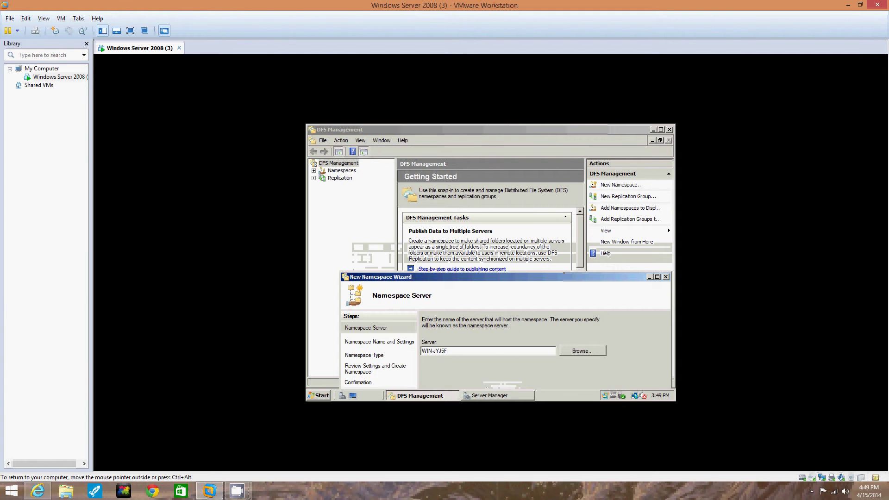
Complete the server name using Server Manager's full computer name, then maximize the wizard
{"action": "left_click", "coordinate": [485, 396]}
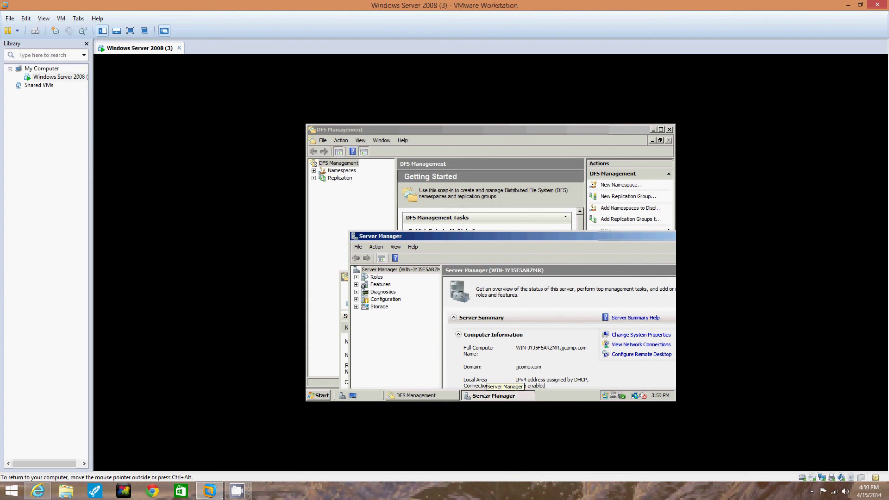
{"action": "left_click", "coordinate": [485, 395]}
{"action": "type", "text": "MR."}
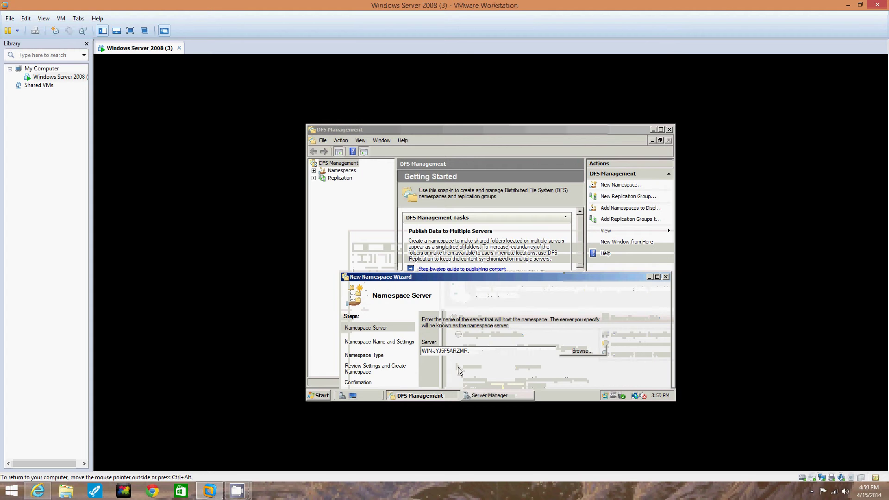
{"action": "left_click", "coordinate": [474, 395]}
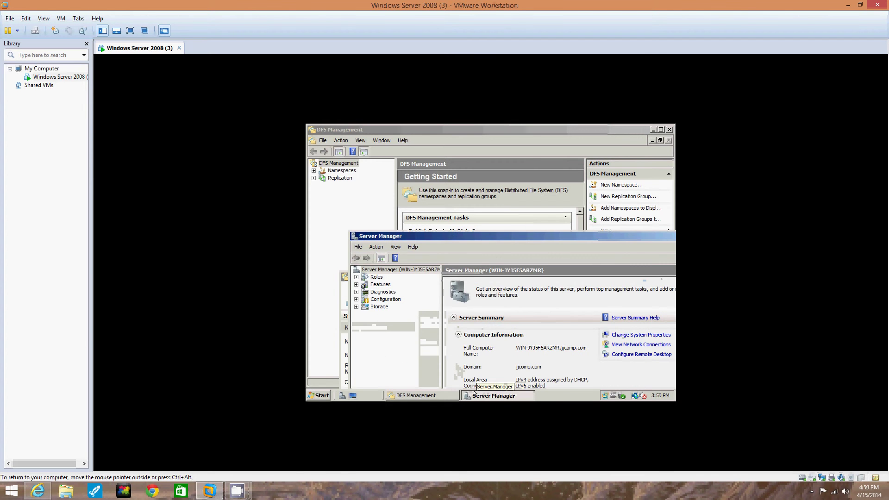
{"action": "left_click", "coordinate": [474, 395]}
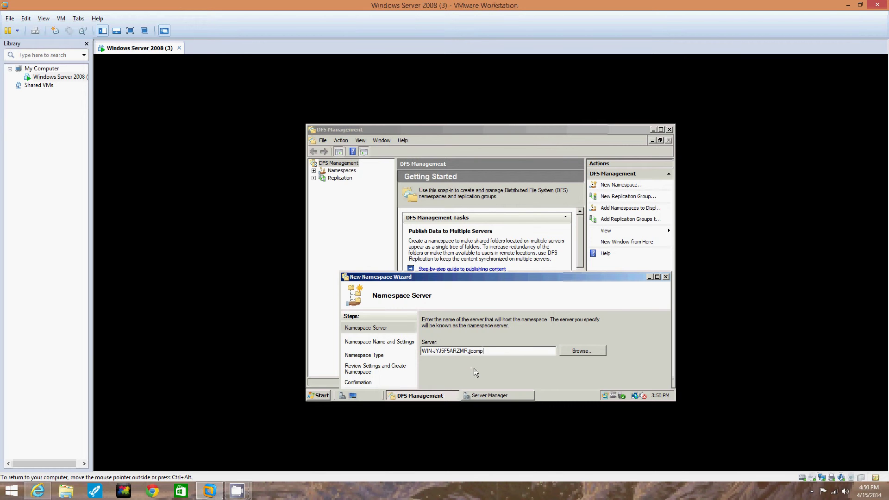
{"action": "left_click", "coordinate": [485, 395]}
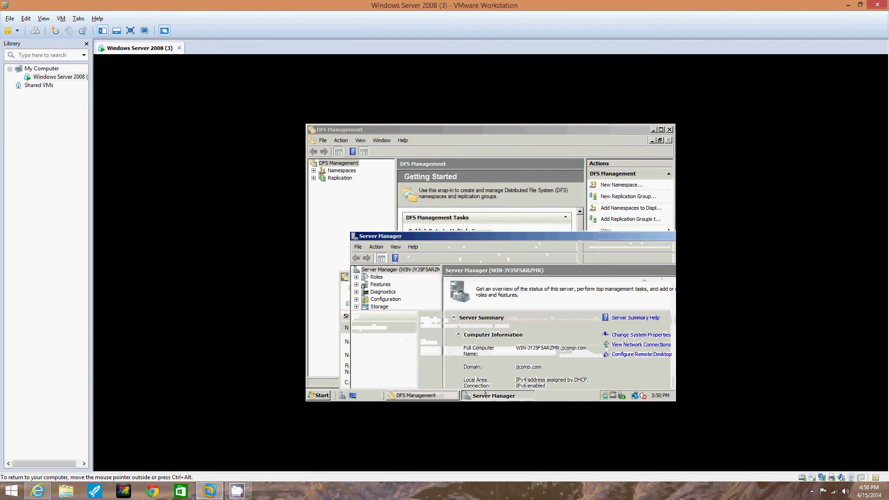
{"action": "left_click", "coordinate": [485, 395]}
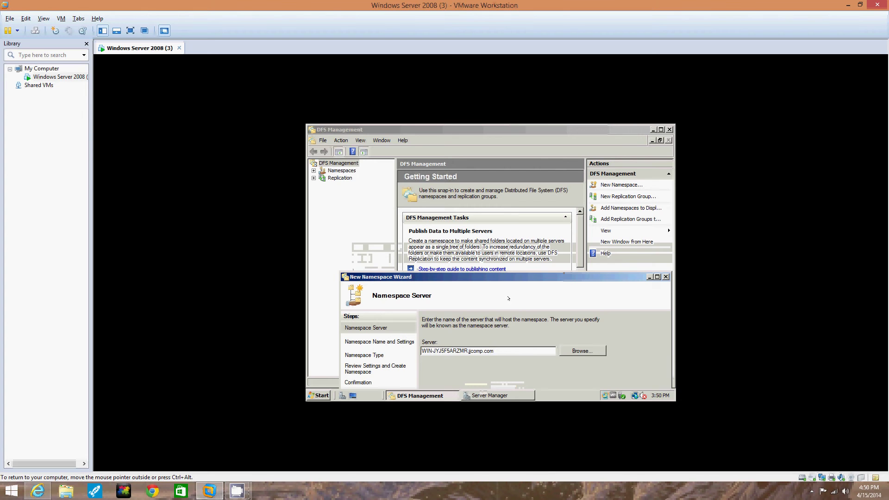
{"action": "left_click", "coordinate": [656, 277]}
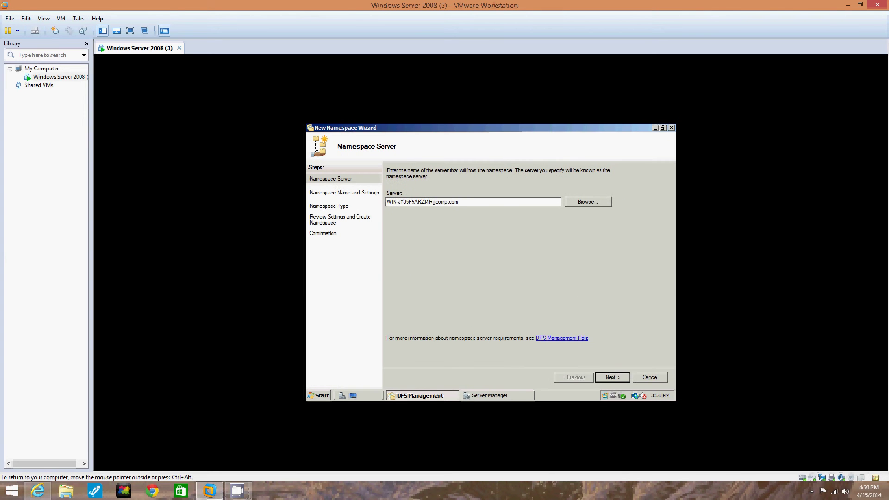
{"action": "left_click", "coordinate": [467, 395]}
{"action": "left_click", "coordinate": [467, 395]}
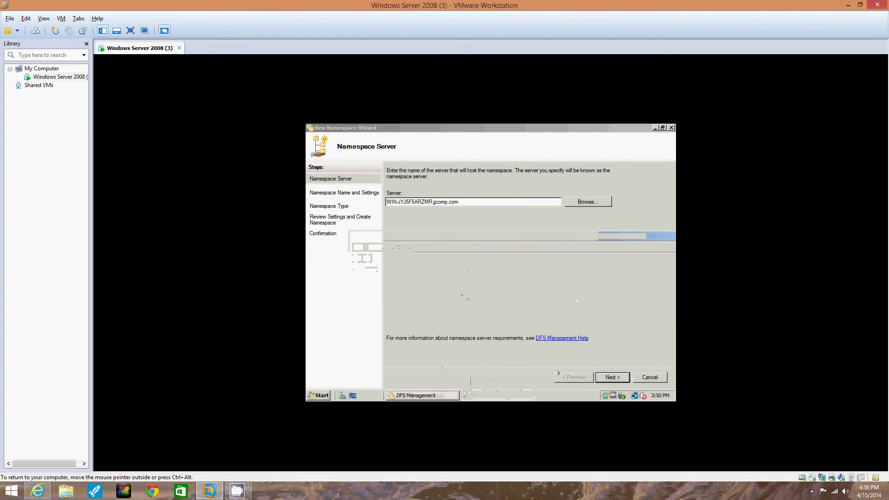
Enter 'Public' as the namespace name and continue to the Namespace Type page
{"action": "left_click", "coordinate": [611, 377]}
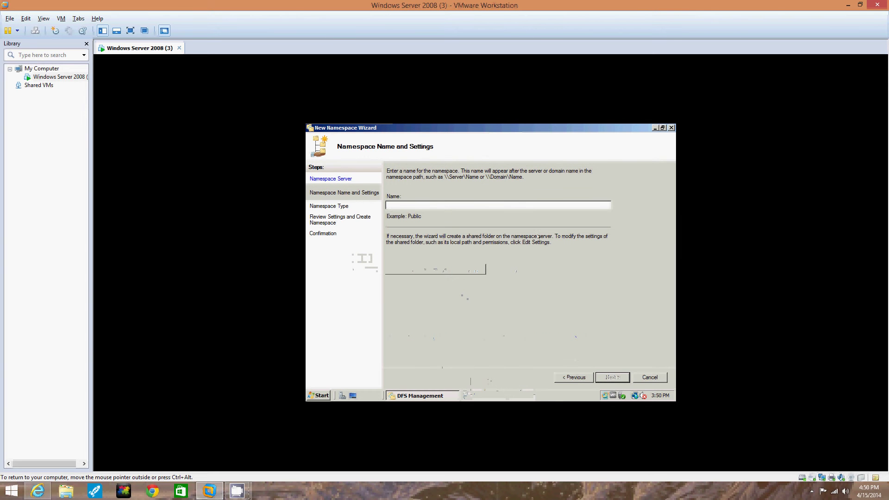
{"action": "left_click", "coordinate": [420, 205]}
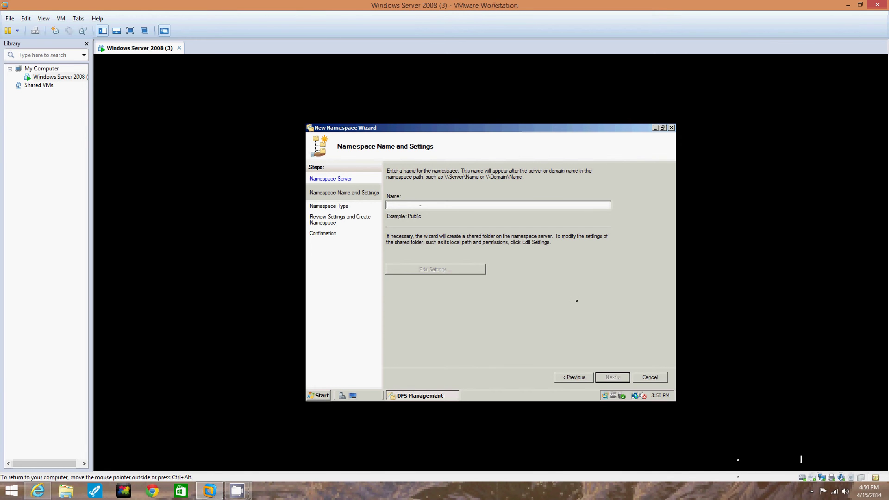
{"action": "key", "text": "BackSpace"}
{"action": "key", "text": "BackSpace"}
{"action": "type", "text": "Public"}
{"action": "key", "text": "BackSpace"}
{"action": "key", "text": "BackSpace"}
{"action": "key", "text": "BackSpace"}
{"action": "key", "text": "BackSpace"}
{"action": "key", "text": "BackSpace"}
{"action": "type", "text": "Public"}
{"action": "left_click", "coordinate": [604, 379]}
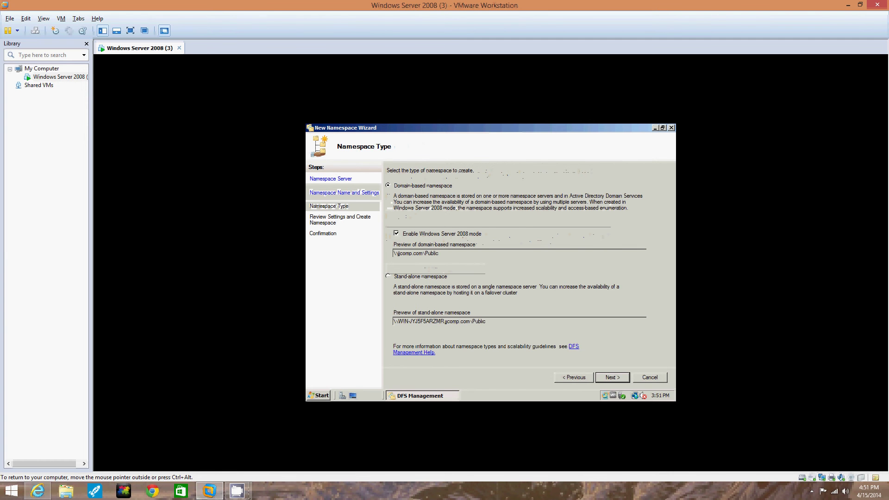
Keep Domain-based namespace, create 'Public' from Review Settings, and close the Confirmation page
{"action": "key", "text": "Return"}
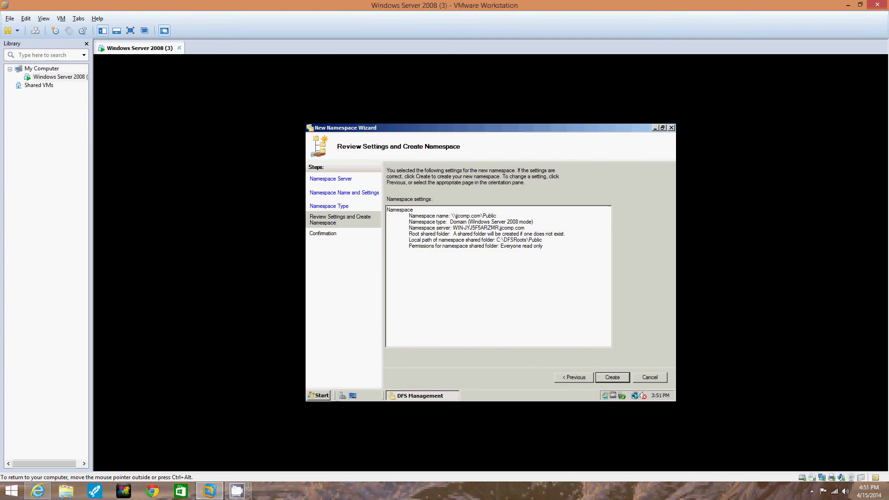
{"action": "key", "text": "Return"}
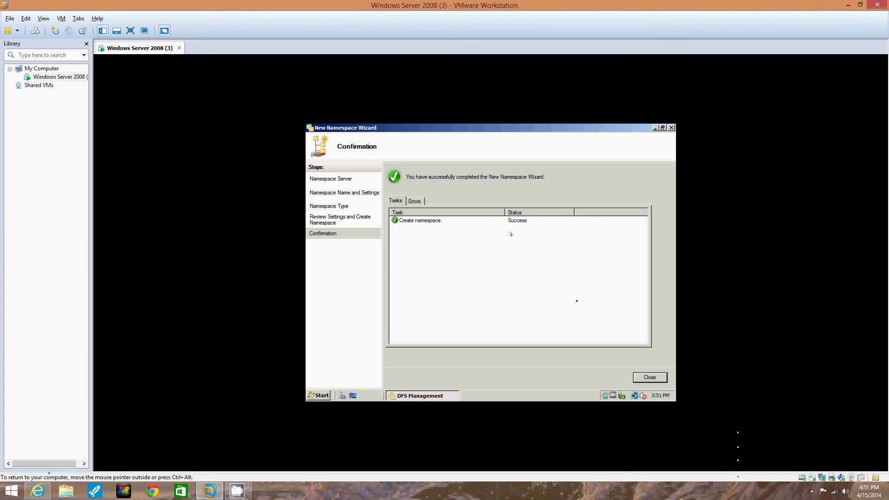
{"action": "left_click", "coordinate": [653, 377]}
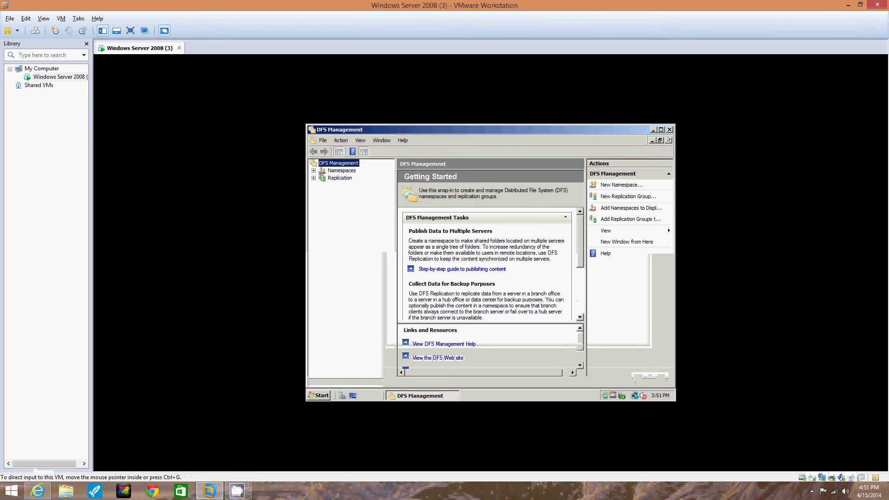
Close the DFS Management console and minimize VMware Workstation to reveal CamStudio
{"action": "left_click", "coordinate": [669, 130]}
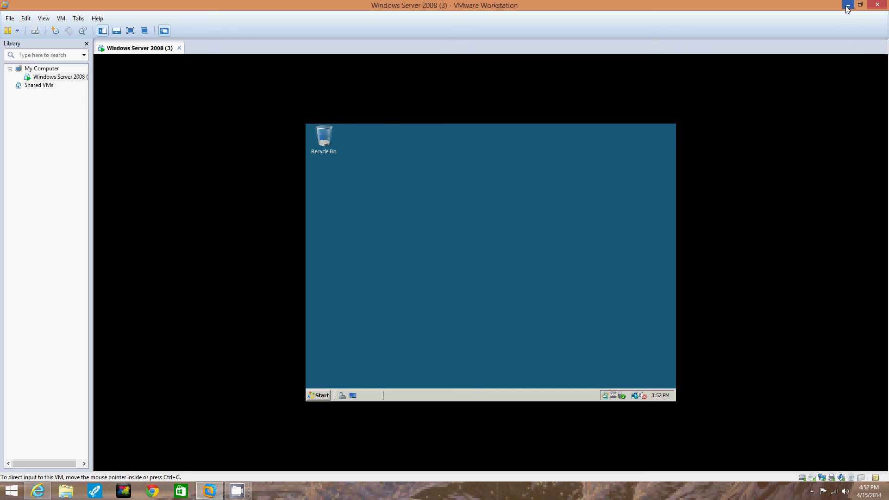
{"action": "left_click", "coordinate": [847, 7]}
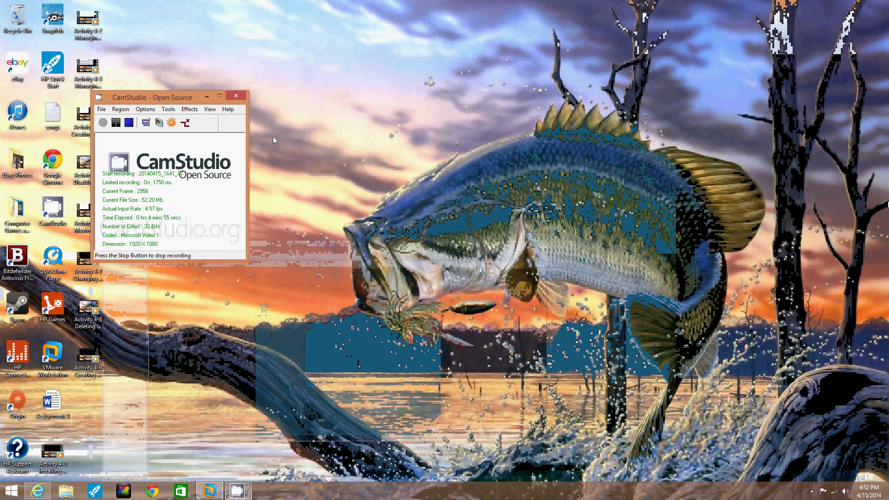